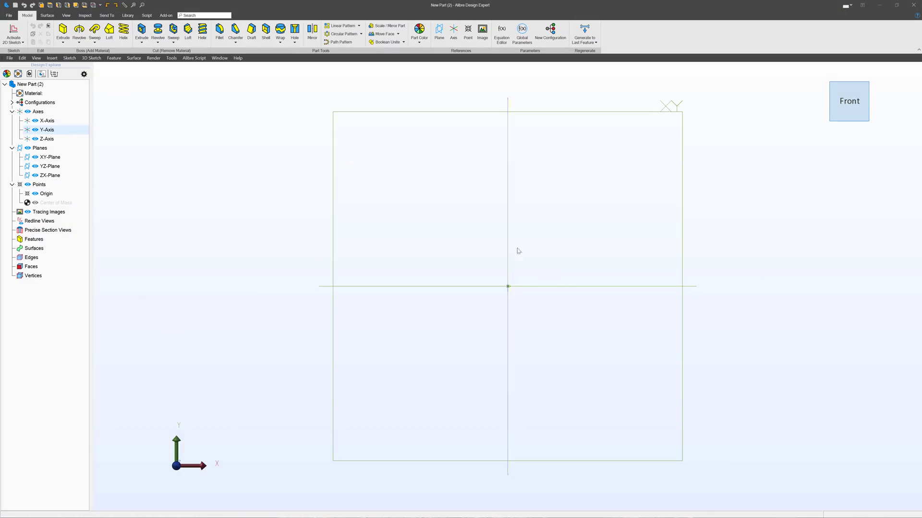
- Select the ZX-Plane in the Design Explorer and activate a 2D sketch on it
{"action": "left_click", "coordinate": [482, 289]}
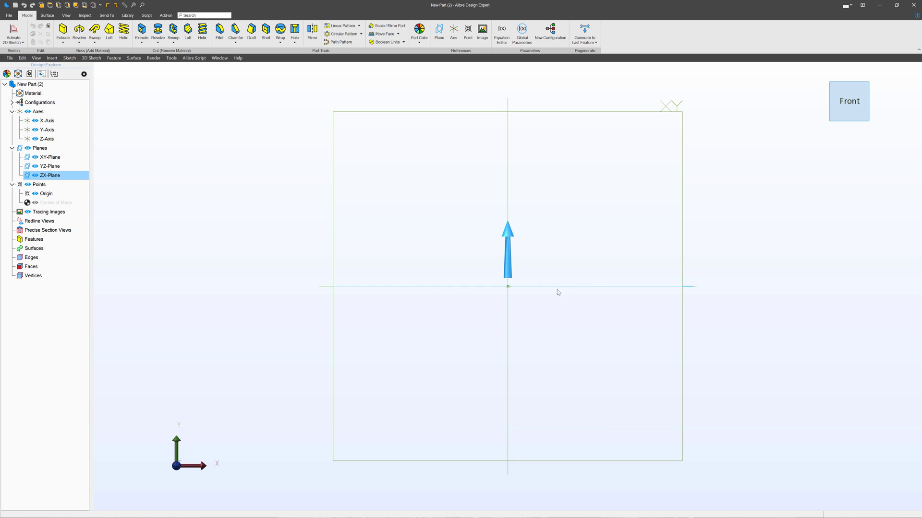
{"action": "left_click", "coordinate": [14, 33]}
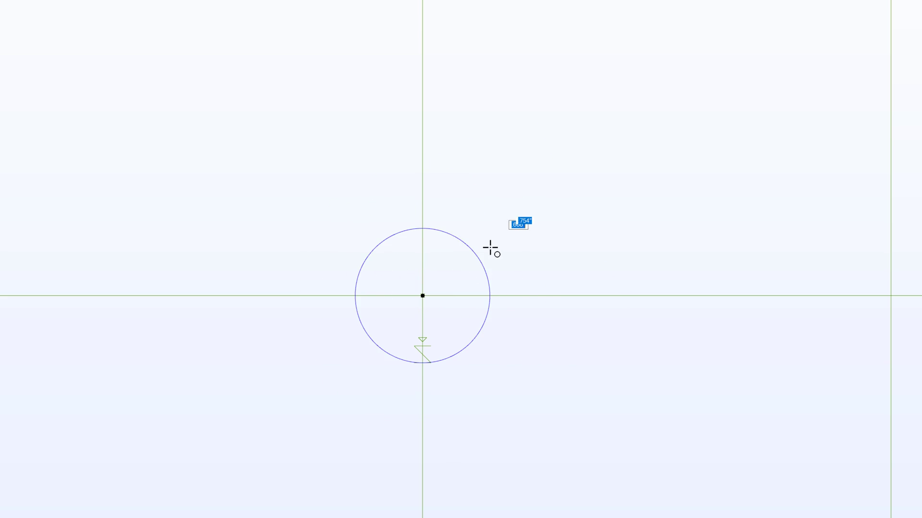
- Draw a large origin-centred circle plus small circles at the top, lower-right and lower-left
{"action": "left_click", "coordinate": [535, 213]}
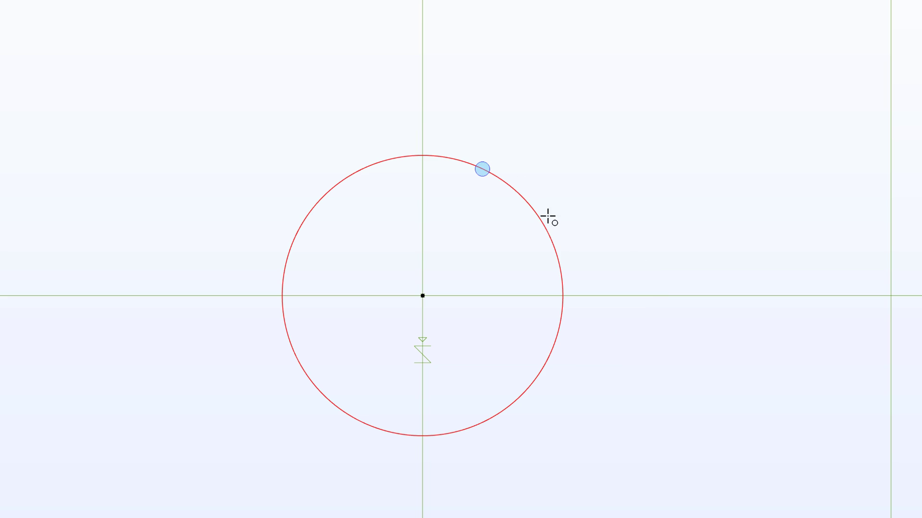
{"action": "left_click", "coordinate": [422, 67]}
{"action": "left_click", "coordinate": [459, 77]}
{"action": "left_click", "coordinate": [617, 412]}
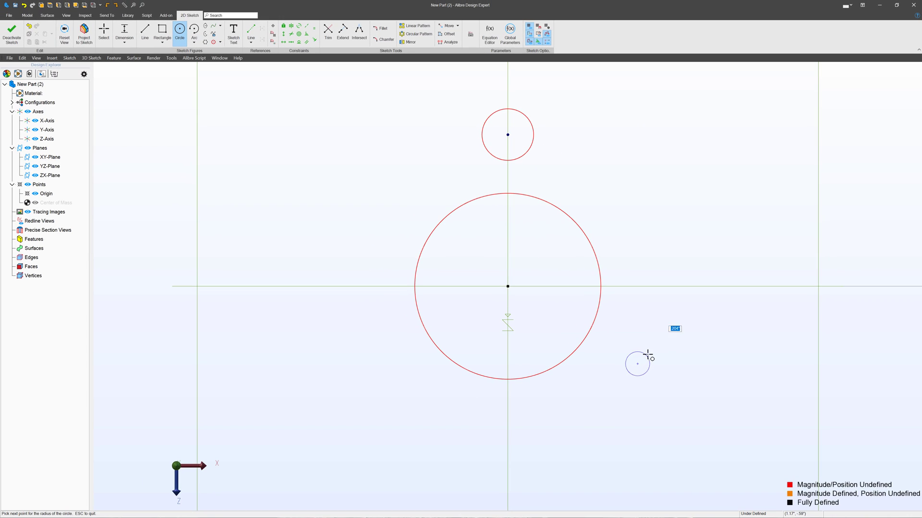
{"action": "left_click", "coordinate": [651, 352]}
{"action": "left_click", "coordinate": [407, 373]}
{"action": "left_click", "coordinate": [423, 381]}
{"action": "key", "text": "Escape"}
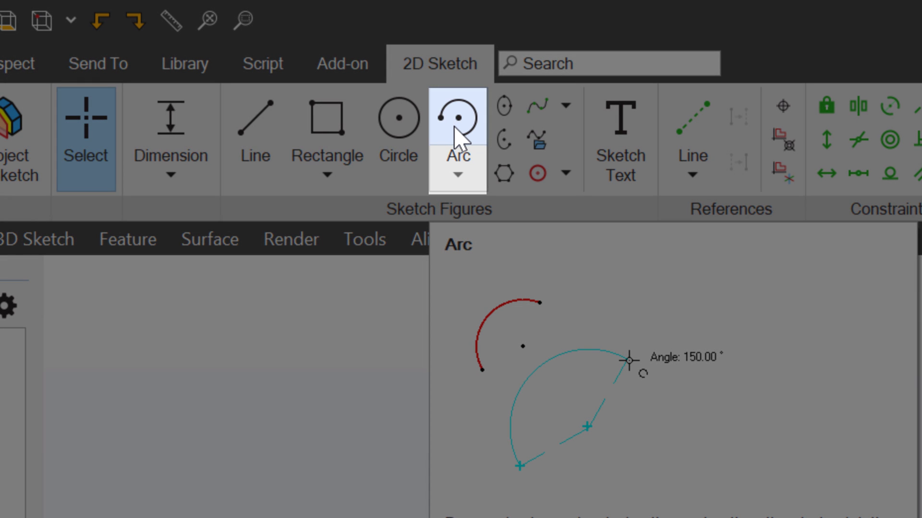
{"action": "left_click", "coordinate": [456, 139]}
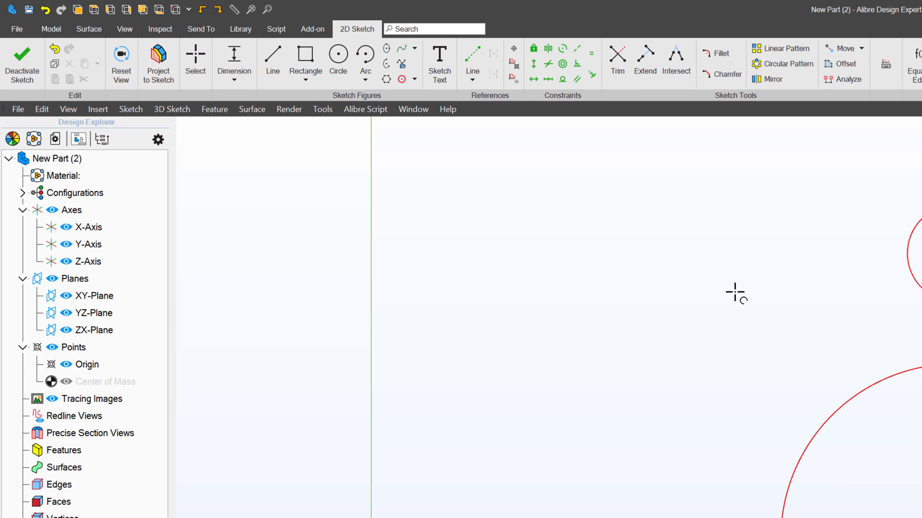
{"action": "left_click", "coordinate": [660, 284]}
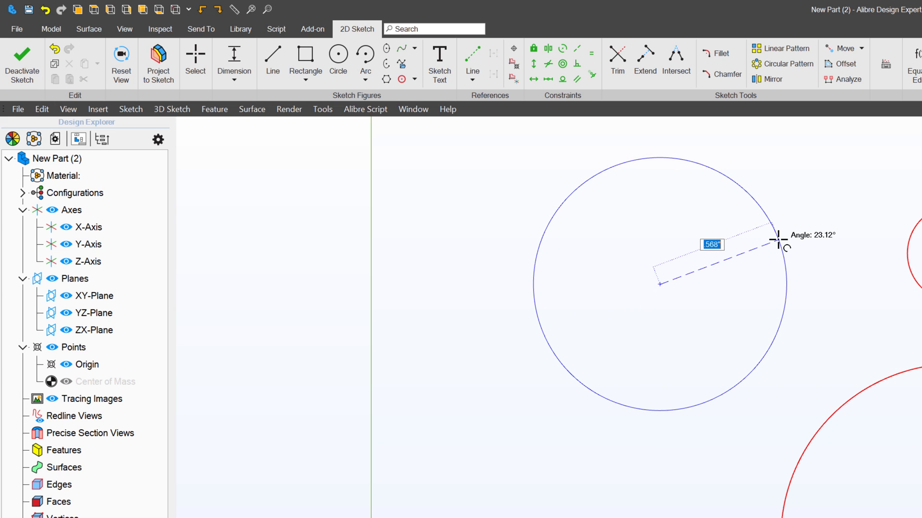
{"action": "left_click", "coordinate": [778, 238]}
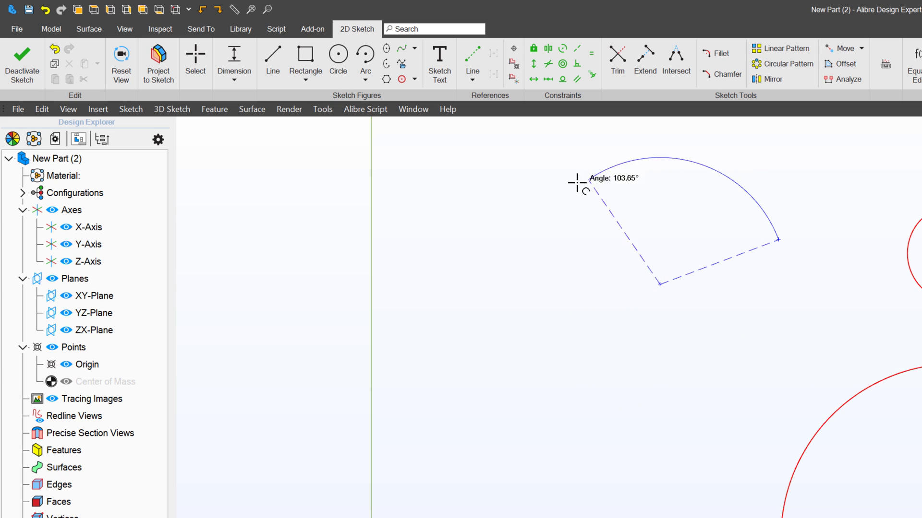
{"action": "left_click", "coordinate": [563, 200]}
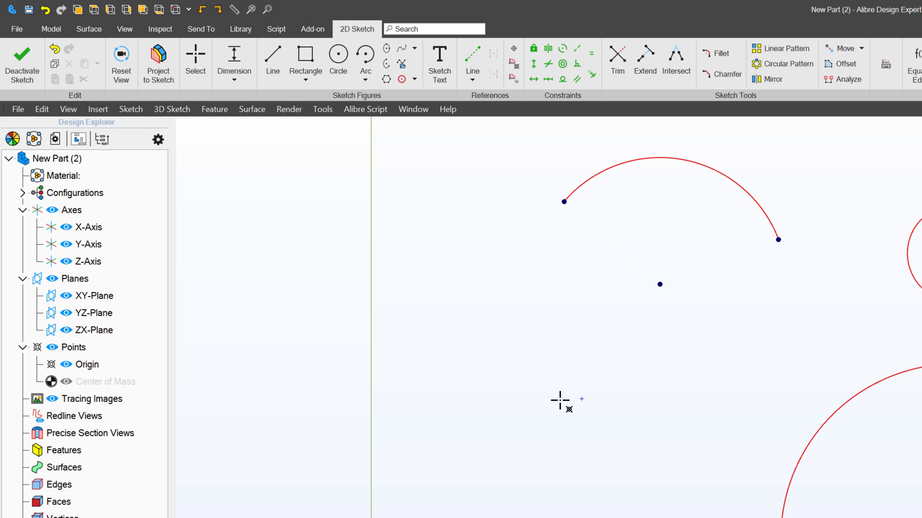
{"action": "left_click", "coordinate": [581, 399]}
{"action": "left_click", "coordinate": [420, 364]}
{"action": "left_click", "coordinate": [450, 498]}
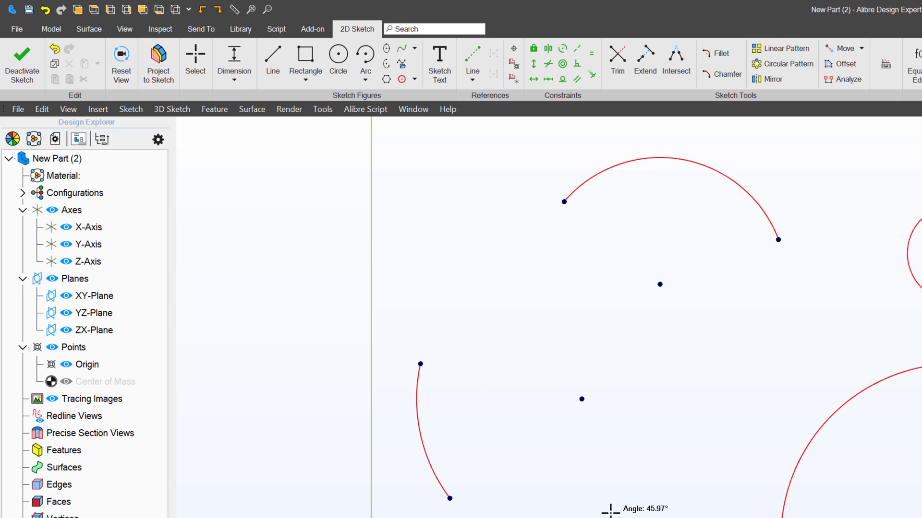
{"action": "key", "text": "Escape"}
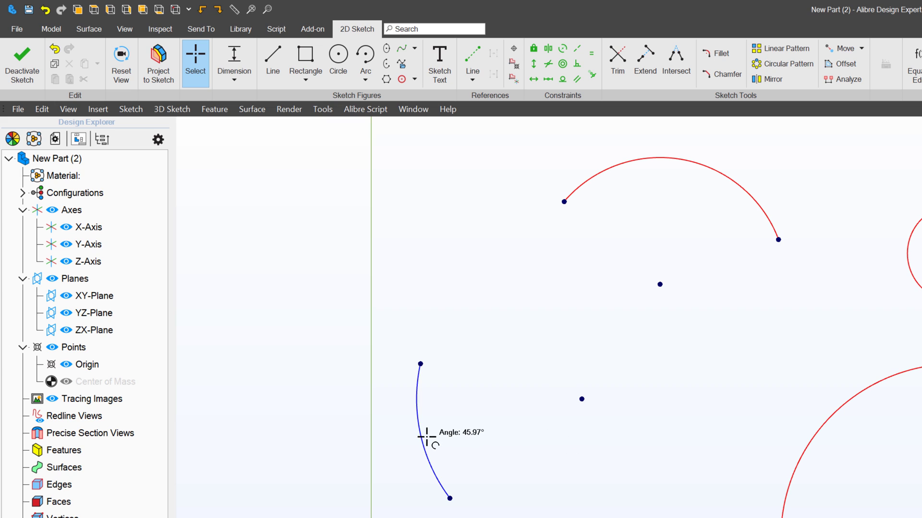
{"action": "left_click", "coordinate": [426, 437]}
{"action": "key", "text": "Delete"}
{"action": "left_click", "coordinate": [616, 162]}
{"action": "key", "text": "Delete"}
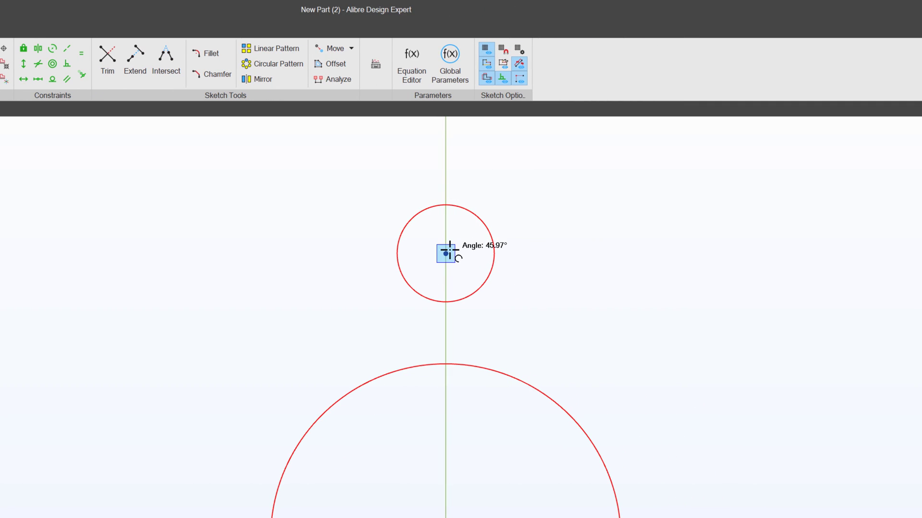
- Draw concentric outer arcs around the top, lower-right and lower-left small circles
{"action": "left_click", "coordinate": [446, 254]}
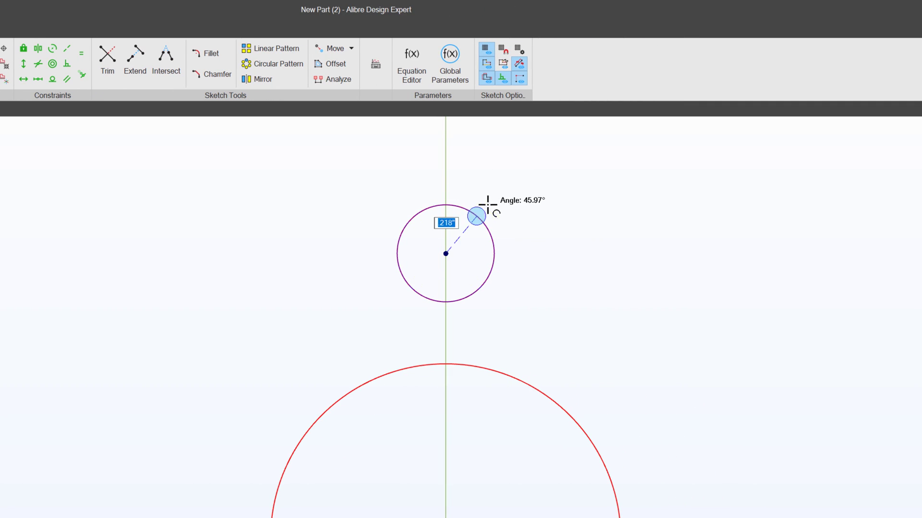
{"action": "left_click", "coordinate": [507, 182]}
{"action": "left_click", "coordinate": [362, 164]}
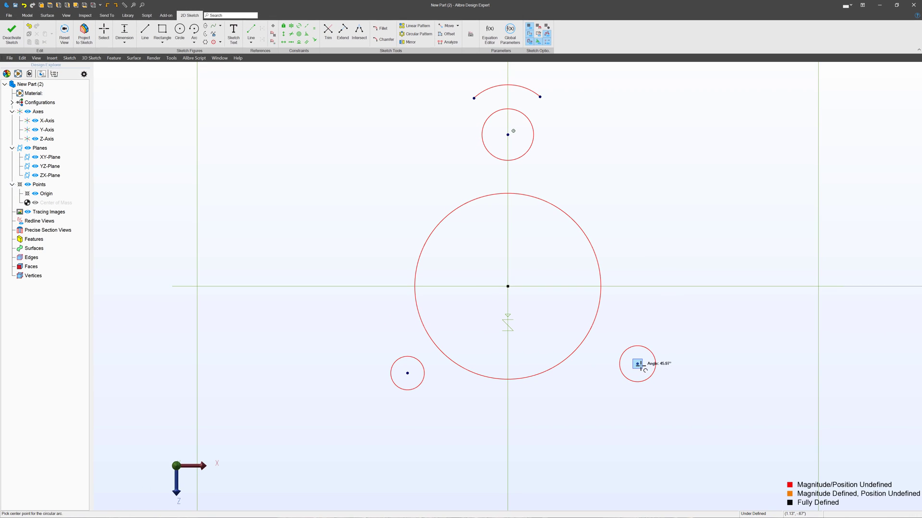
{"action": "left_click", "coordinate": [641, 365]}
{"action": "left_click", "coordinate": [675, 368]}
{"action": "left_click", "coordinate": [643, 402]}
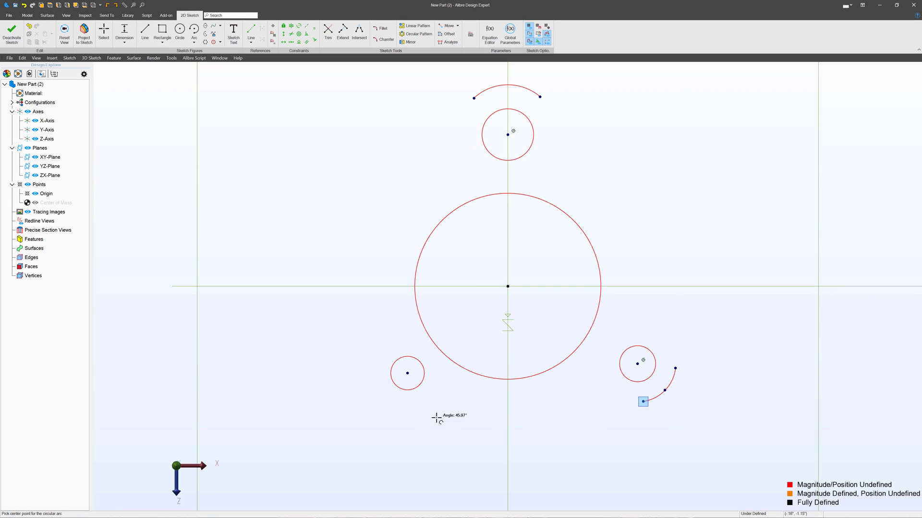
{"action": "left_click", "coordinate": [407, 373]}
{"action": "left_click", "coordinate": [403, 408]}
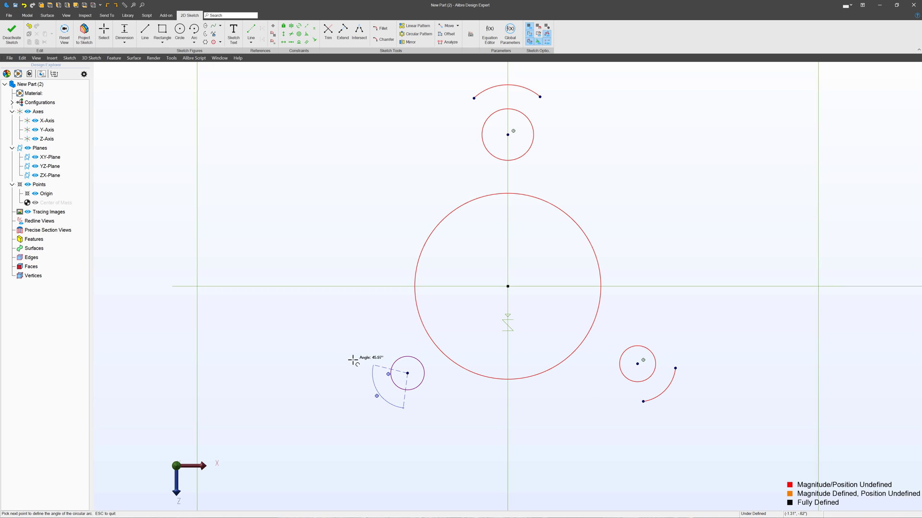
{"action": "left_click", "coordinate": [353, 360]}
{"action": "key", "text": "Escape"}
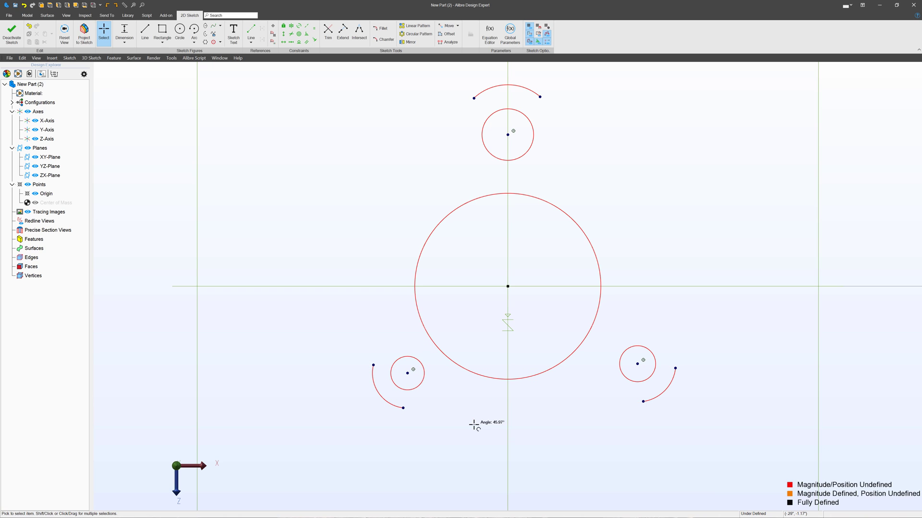
- Draw a line from the lower-right arc's end to the top arc's right end and adjust it
{"action": "left_click", "coordinate": [144, 32]}
{"action": "left_click", "coordinate": [675, 367]}
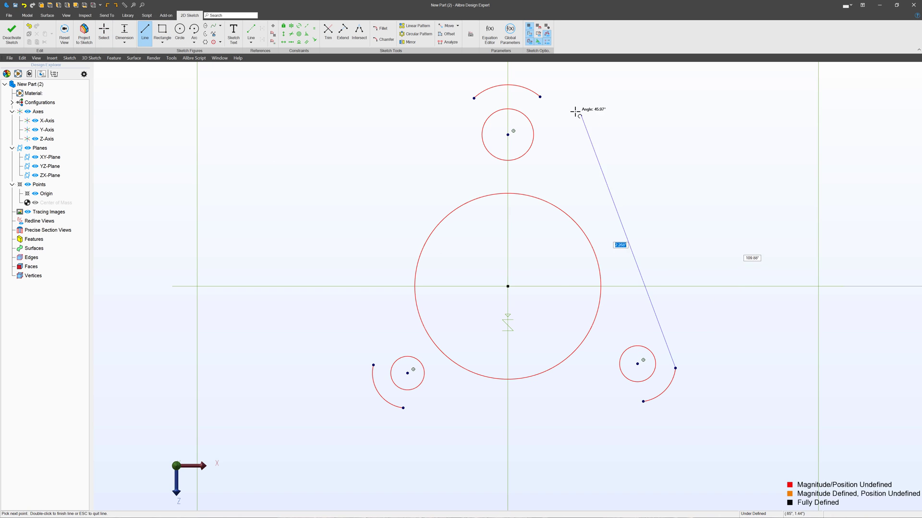
{"action": "left_click", "coordinate": [540, 97]}
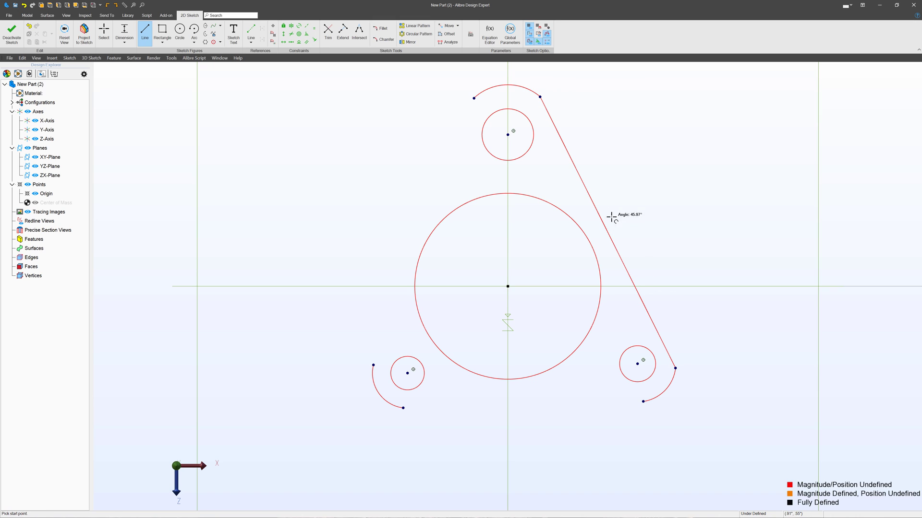
{"action": "key", "text": "Escape"}
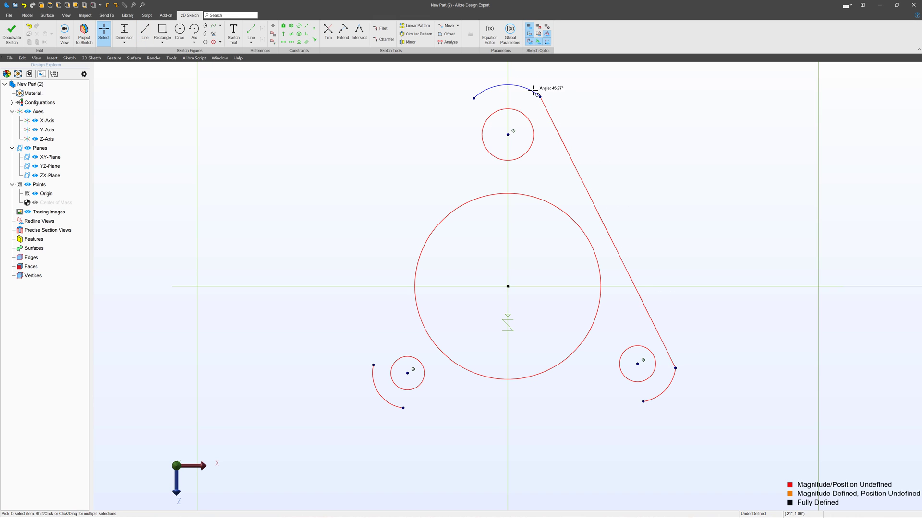
{"action": "left_click_drag", "start_coordinate": [536, 91], "coordinate": [550, 108]}
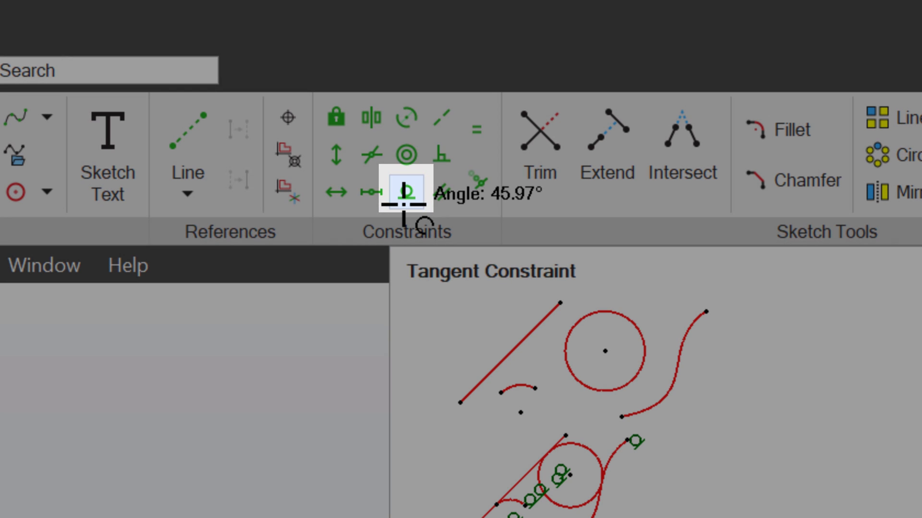
- Constrain the right sloped line tangent to the top arc and drag the arc end onto it
{"action": "left_click", "coordinate": [406, 192]}
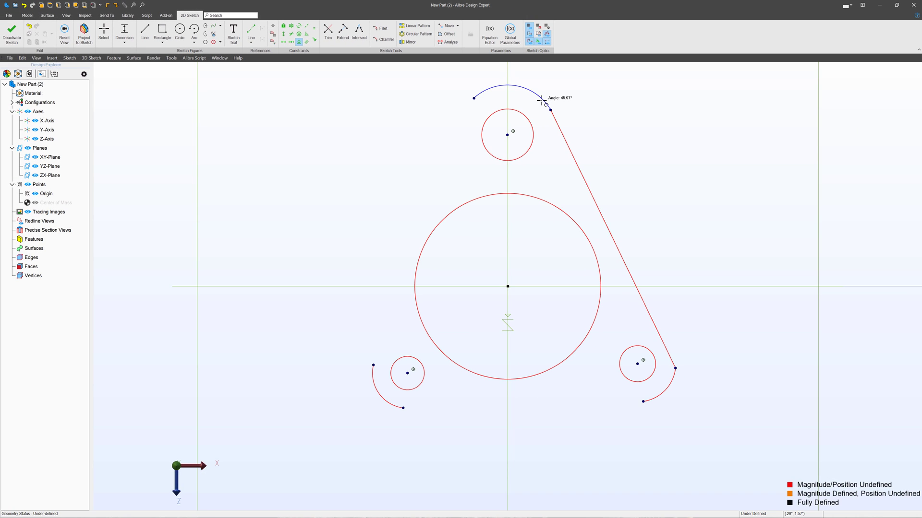
{"action": "left_click", "coordinate": [699, 181]}
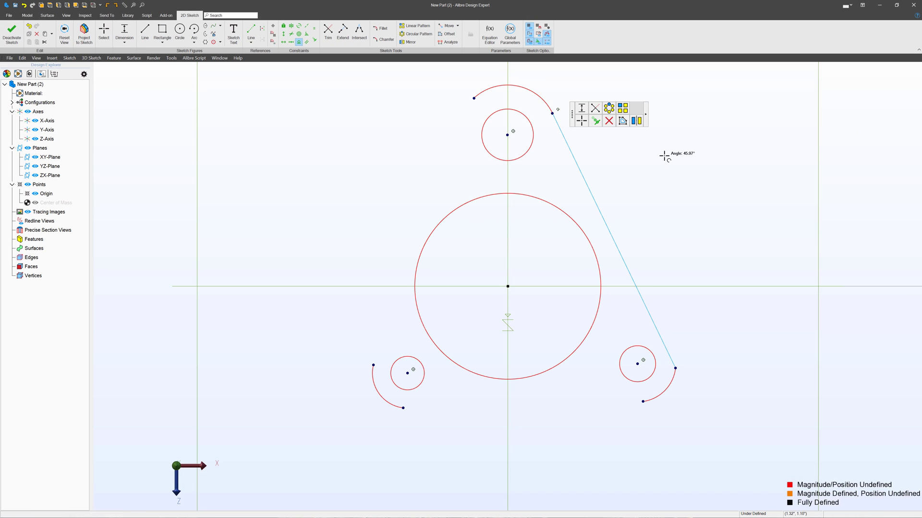
{"action": "key", "text": "Escape"}
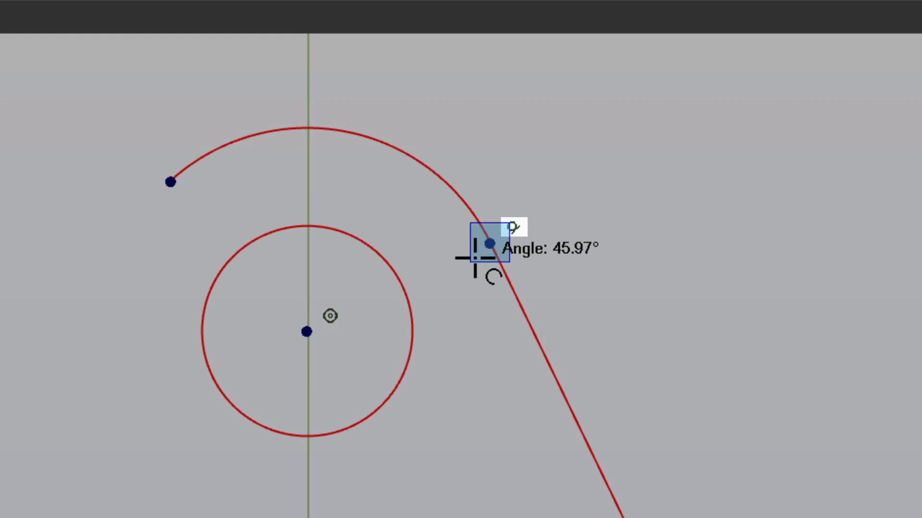
{"action": "left_click_drag", "start_coordinate": [474, 257], "coordinate": [506, 221]}
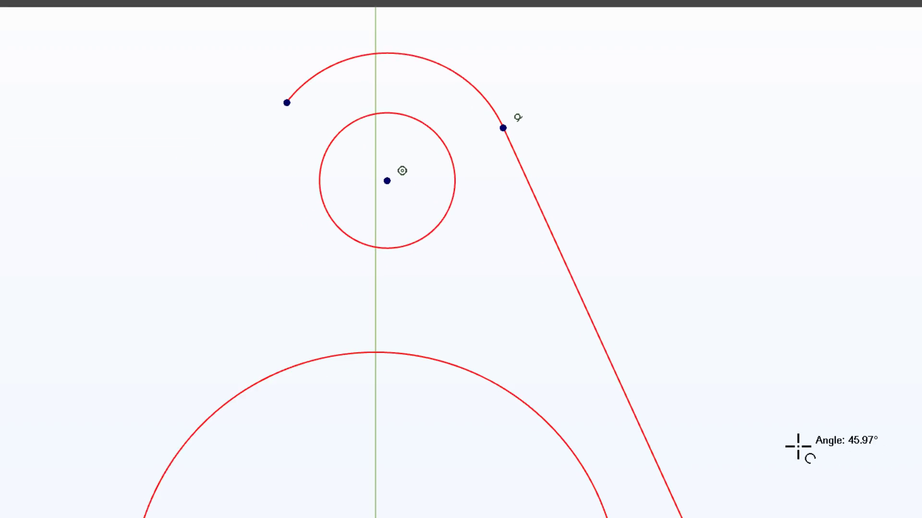
- Make the right sloped line tangent to the lower-right arc
{"action": "left_click", "coordinate": [629, 325]}
{"action": "left_click", "coordinate": [658, 414], "text": "ctrl"}
{"action": "left_click", "coordinate": [698, 376]}
- Draw the bottom line between the lower arcs and the left line up to the top arc
{"action": "left_click", "coordinate": [20, 27]}
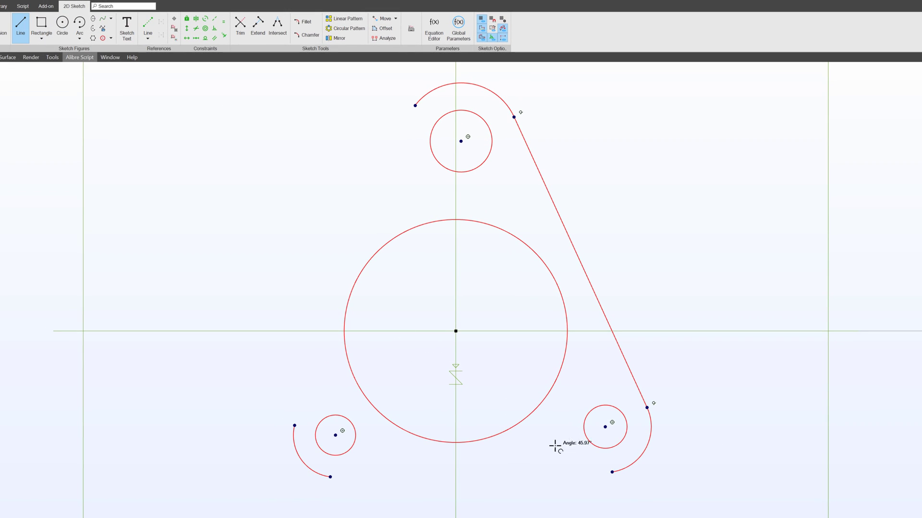
{"action": "left_click", "coordinate": [330, 477]}
{"action": "left_click", "coordinate": [295, 425]}
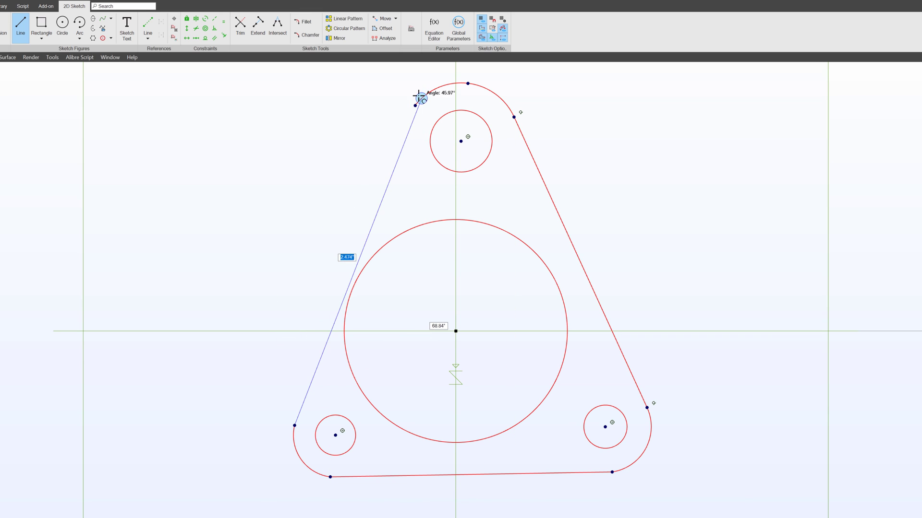
{"action": "left_click", "coordinate": [415, 105]}
{"action": "key", "text": "Escape"}
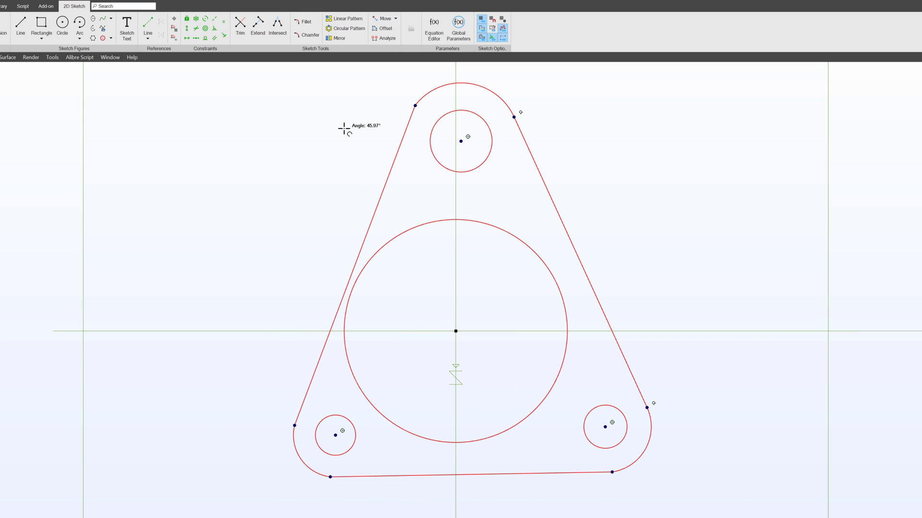
- Make the left line tangent to both the top arc and the lower-left arc
{"action": "left_click", "coordinate": [208, 37]}
{"action": "left_click", "coordinate": [405, 131]}
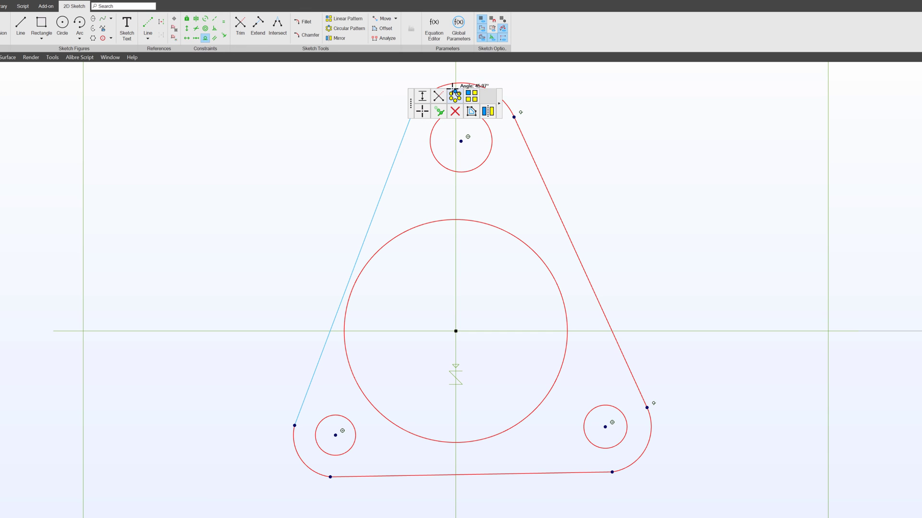
{"action": "left_click", "coordinate": [459, 84]}
{"action": "left_click", "coordinate": [301, 407]}
{"action": "left_click", "coordinate": [301, 452]}
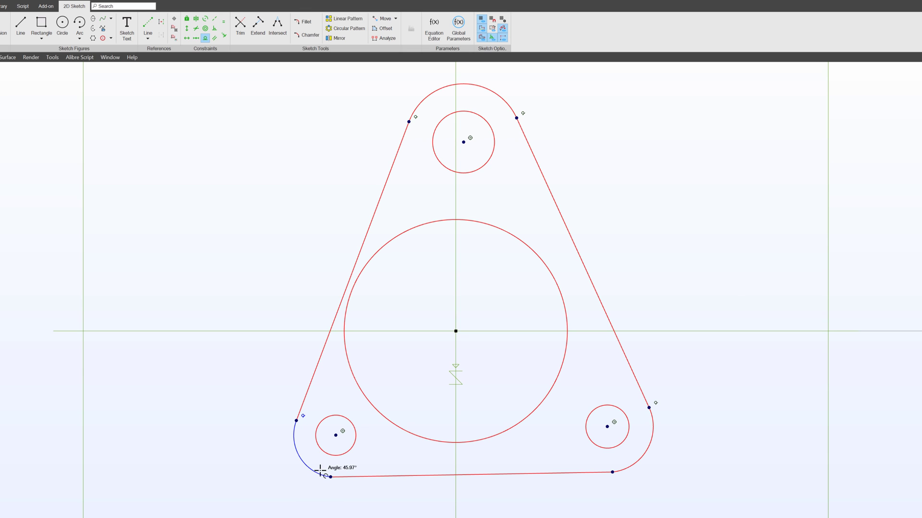
- Make the bottom line tangent to the lower-left and lower-right arcs
{"action": "left_click", "coordinate": [358, 477]}
{"action": "left_click", "coordinate": [325, 477]}
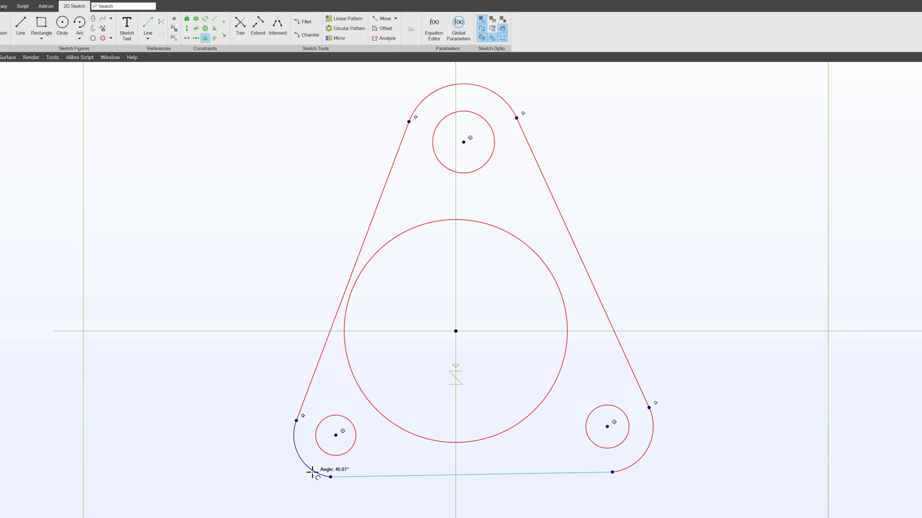
{"action": "left_click", "coordinate": [575, 476]}
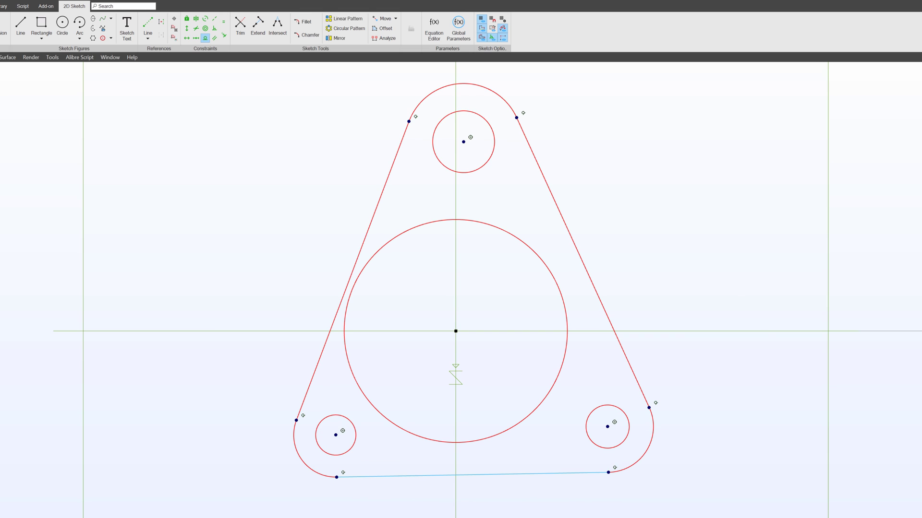
{"action": "key", "text": "Escape"}
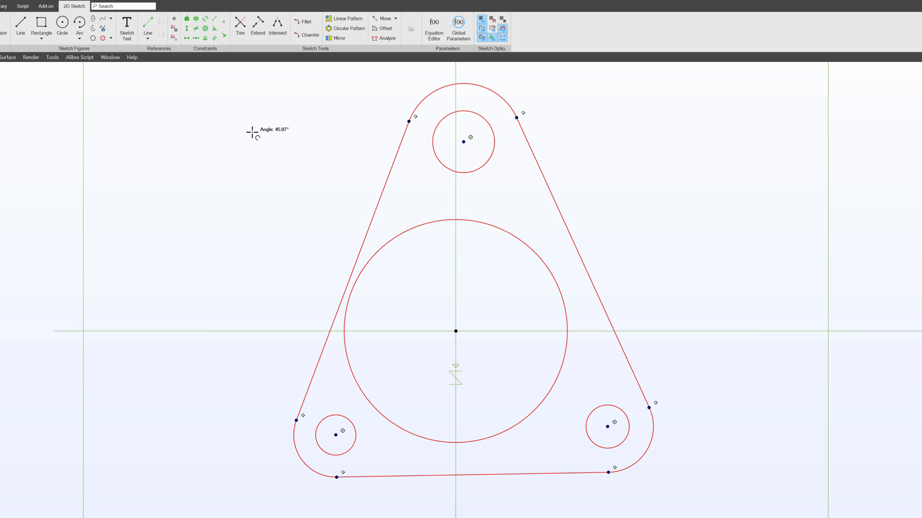
{"action": "left_click", "coordinate": [222, 21]}
- Constrain the top, bottom-right and bottom-left corner arcs equal in size
{"action": "left_click", "coordinate": [470, 83]}
{"action": "left_click", "coordinate": [651, 435]}
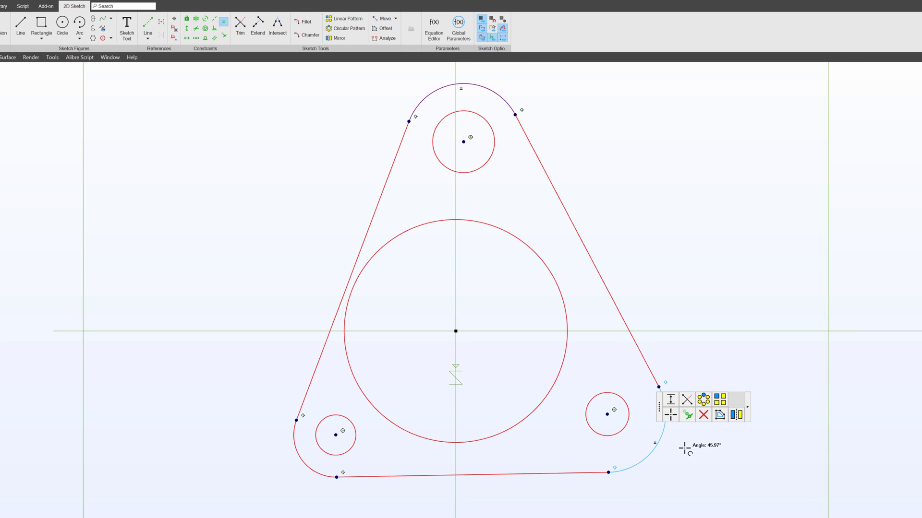
{"action": "left_click", "coordinate": [299, 461]}
{"action": "left_click", "coordinate": [650, 454]}
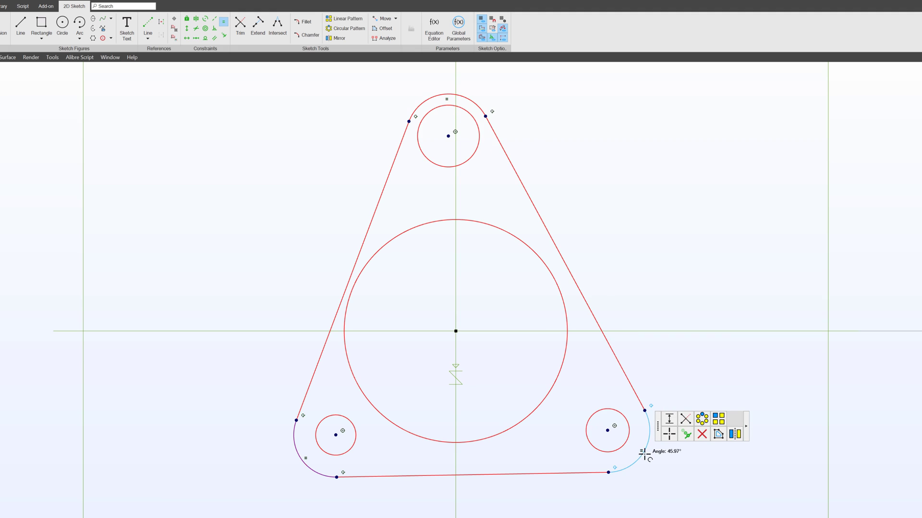
- Constrain the left, right and bottom sides equal in length and drag to re-solve the outline
{"action": "left_click", "coordinate": [397, 173]}
{"action": "left_click", "coordinate": [540, 207]}
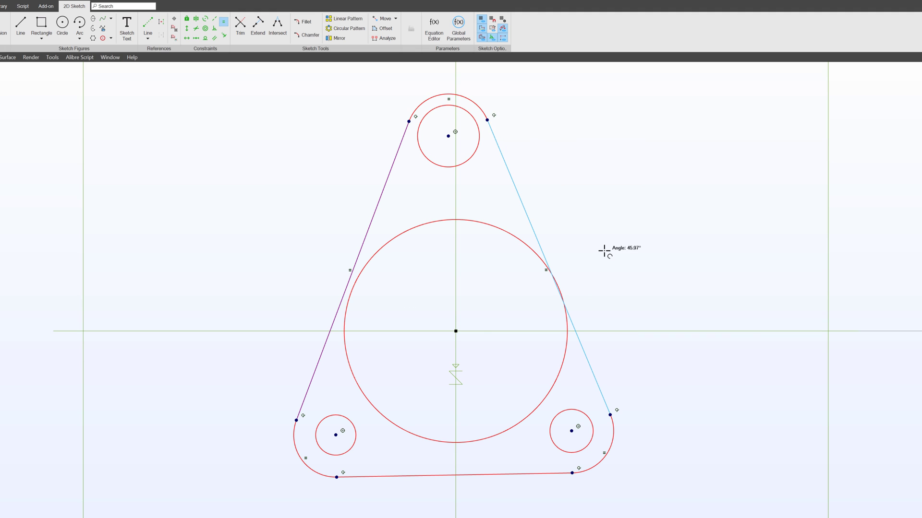
{"action": "left_click", "coordinate": [575, 336]}
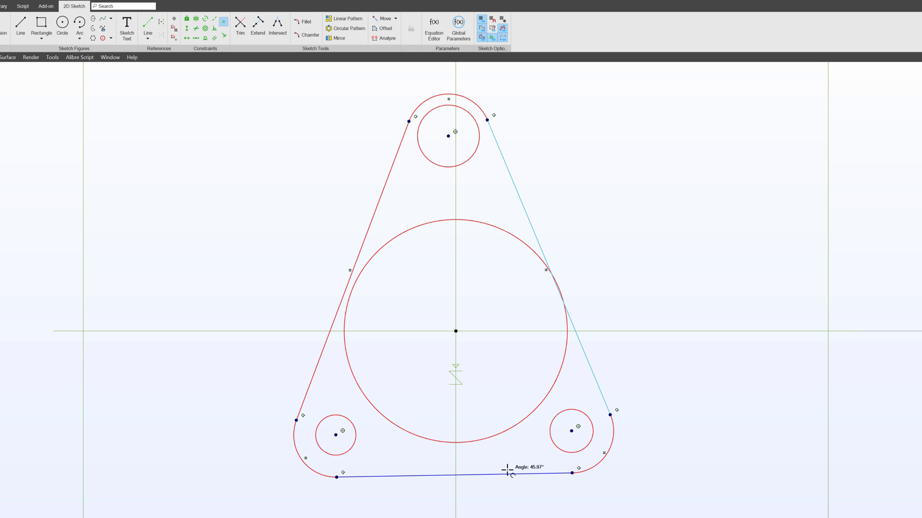
{"action": "left_click", "coordinate": [507, 474]}
{"action": "left_click_drag", "start_coordinate": [255, 391], "coordinate": [323, 420]}
{"action": "left_click_drag", "start_coordinate": [453, 212], "coordinate": [448, 214]}
{"action": "left_click_drag", "start_coordinate": [341, 438], "coordinate": [329, 421]}
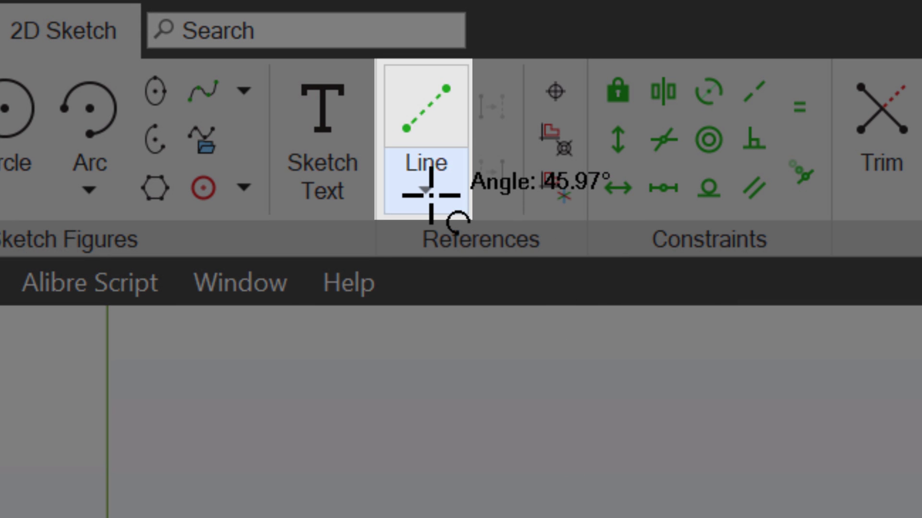
- Add a Reference Circle centred on the origin, sized through the top hole's centre
{"action": "left_click", "coordinate": [431, 195]}
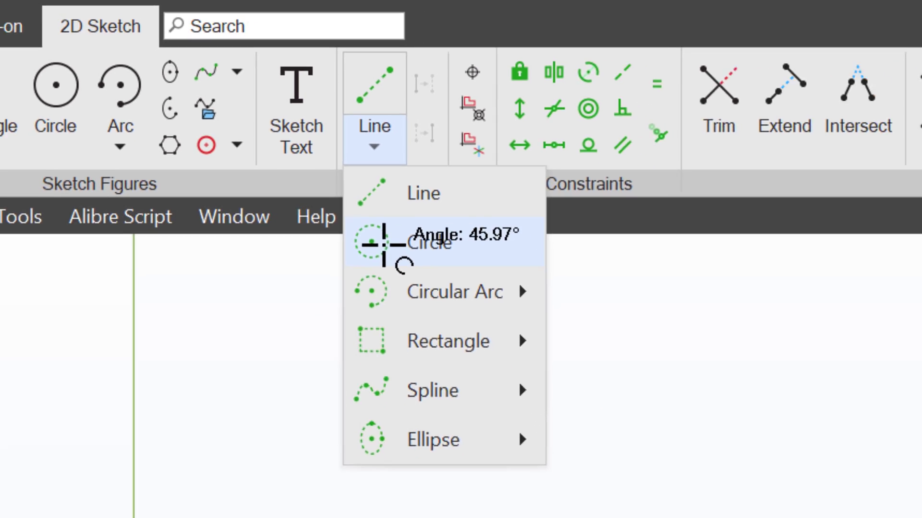
{"action": "left_click", "coordinate": [437, 320]}
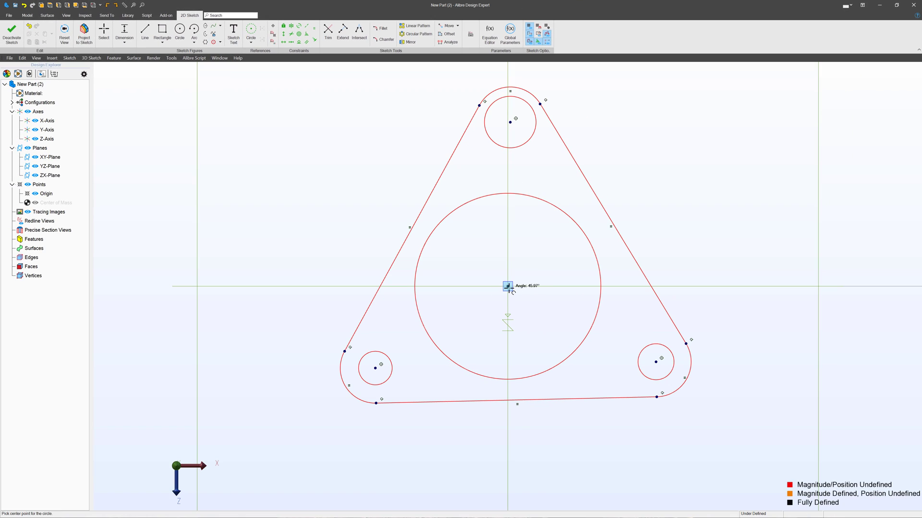
{"action": "left_click", "coordinate": [508, 287]}
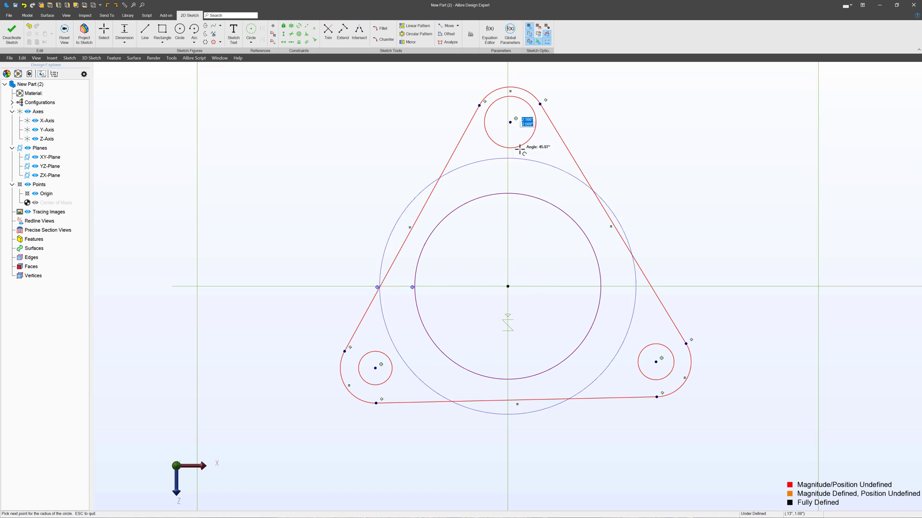
{"action": "left_click", "coordinate": [509, 122]}
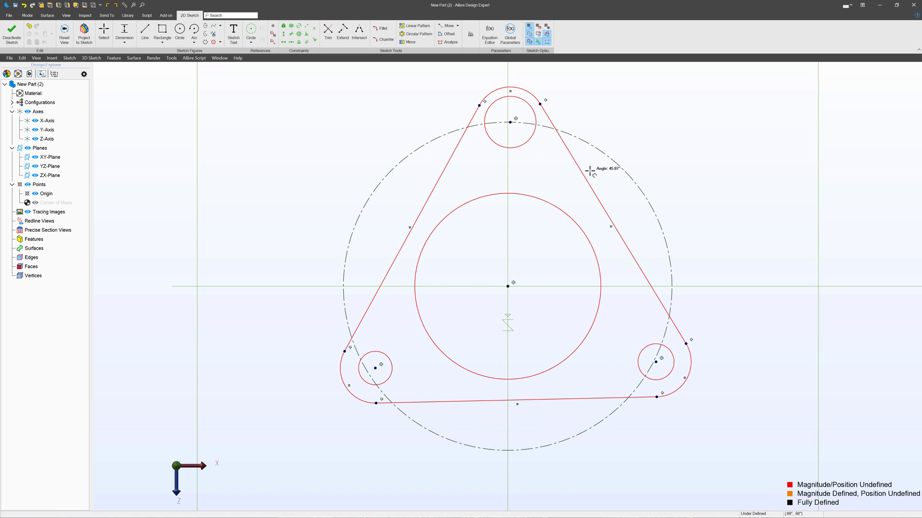
- Make the bottom-right and top hole centres coincident with the reference circle, then drag to test
{"action": "key", "text": "Escape"}
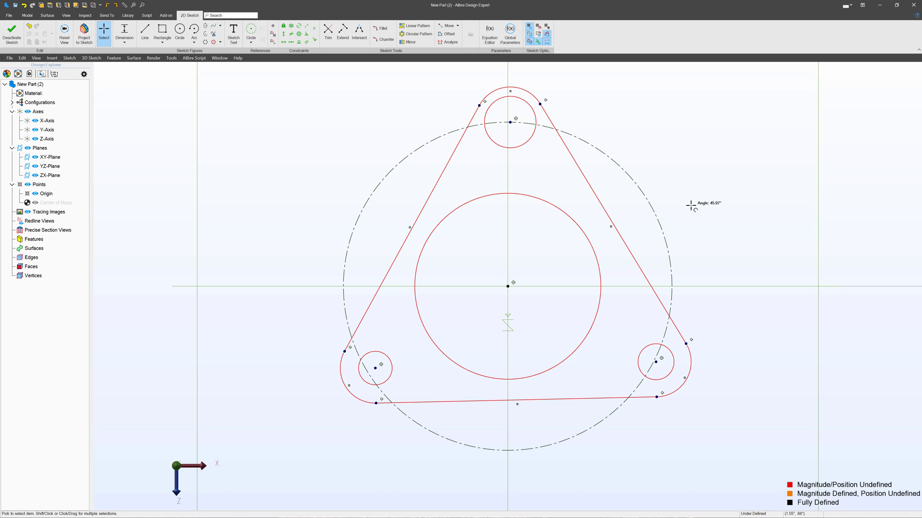
{"action": "left_click", "coordinate": [315, 39]}
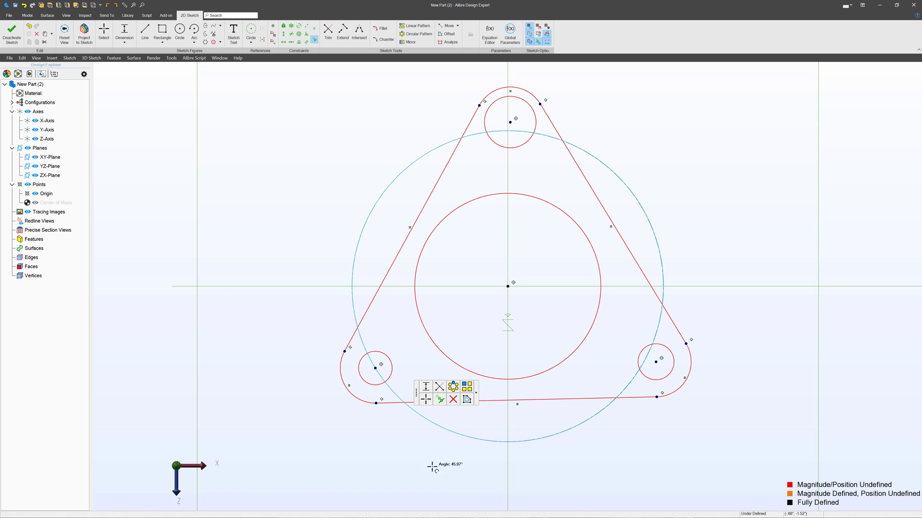
{"action": "left_click", "coordinate": [656, 362]}
{"action": "left_click", "coordinate": [657, 324]}
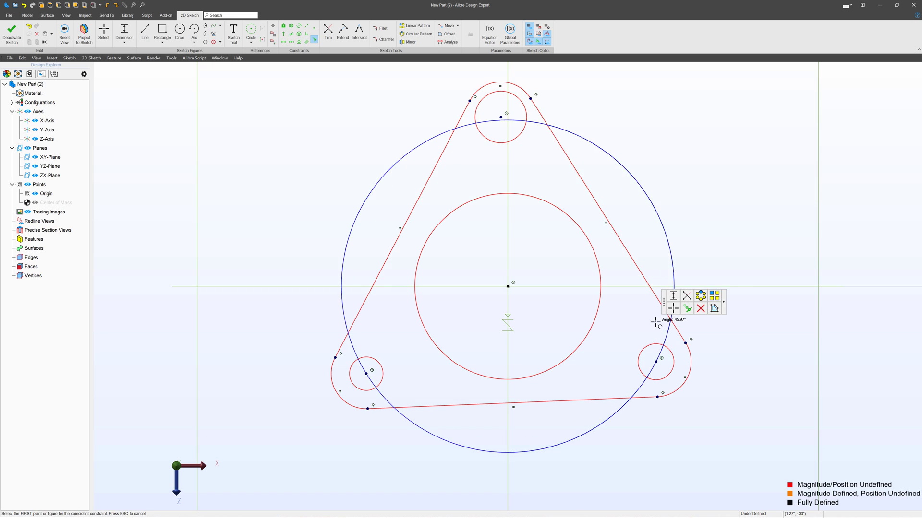
{"action": "left_click", "coordinate": [495, 119]}
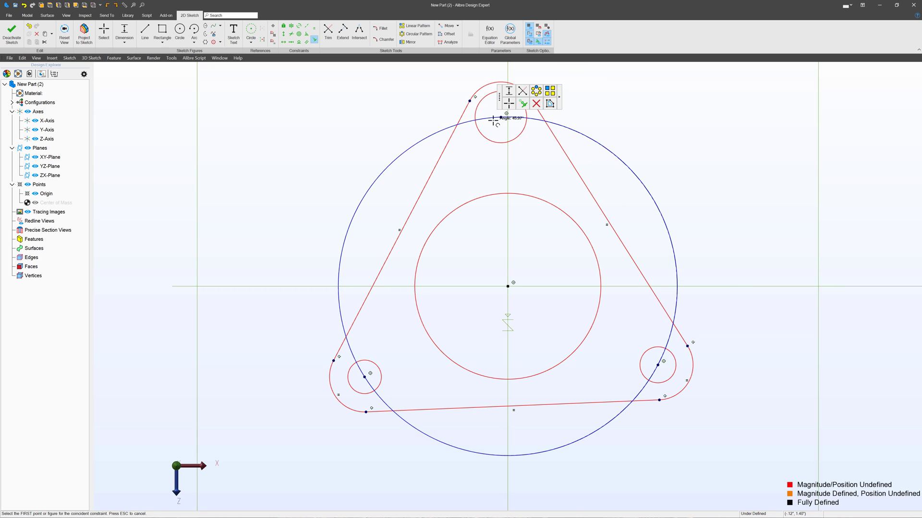
{"action": "left_click", "coordinate": [495, 120]}
{"action": "key", "text": "Escape"}
{"action": "mouse_move", "coordinate": [657, 364]}
{"action": "left_mouse_down"}
{"action": "mouse_move", "coordinate": [664, 388]}
{"action": "mouse_move", "coordinate": [723, 404]}
{"action": "mouse_move", "coordinate": [655, 402]}
{"action": "mouse_move", "coordinate": [662, 366]}
{"action": "mouse_move", "coordinate": [654, 375]}
{"action": "mouse_move", "coordinate": [376, 99]}
{"action": "mouse_move", "coordinate": [307, 44]}
{"action": "mouse_move", "coordinate": [293, 73]}
{"action": "left_mouse_up"}
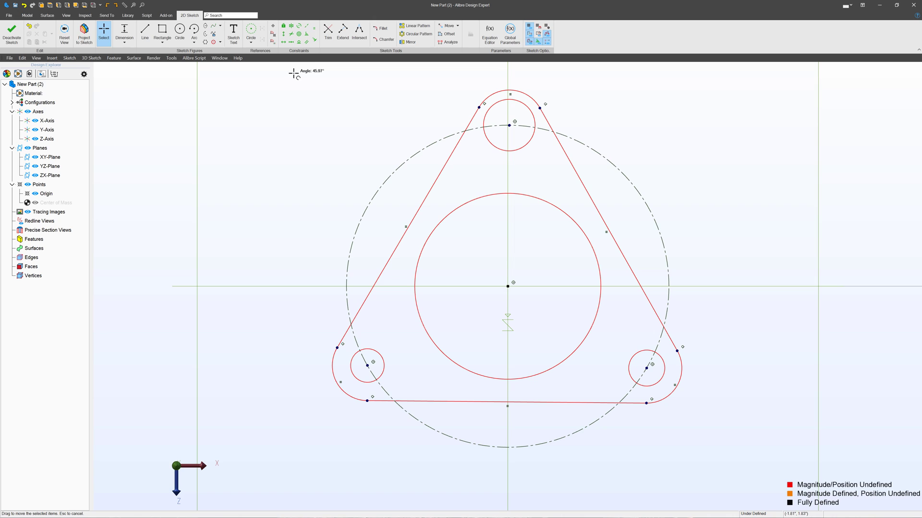
- Constrain the flange's bottom edge horizontal, then drag the top hole and bolt circle to test the outline
{"action": "left_click", "coordinate": [284, 40]}
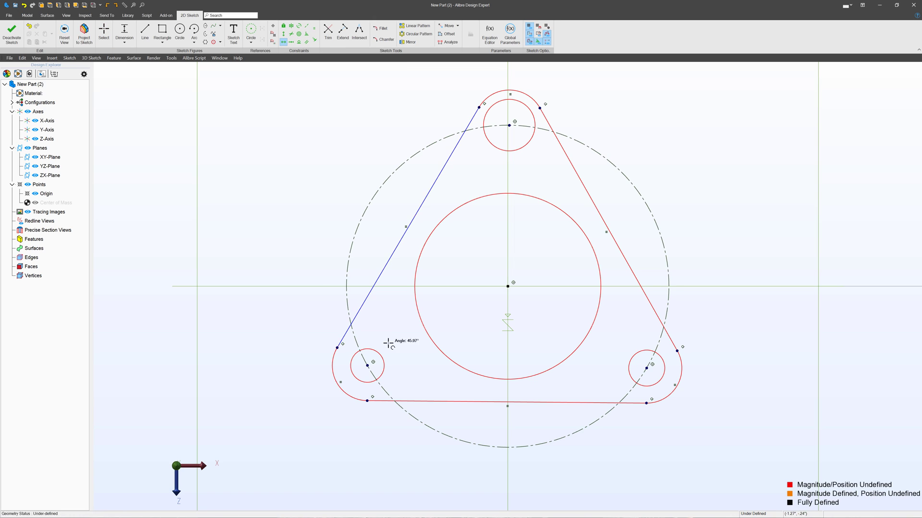
{"action": "left_click", "coordinate": [447, 401]}
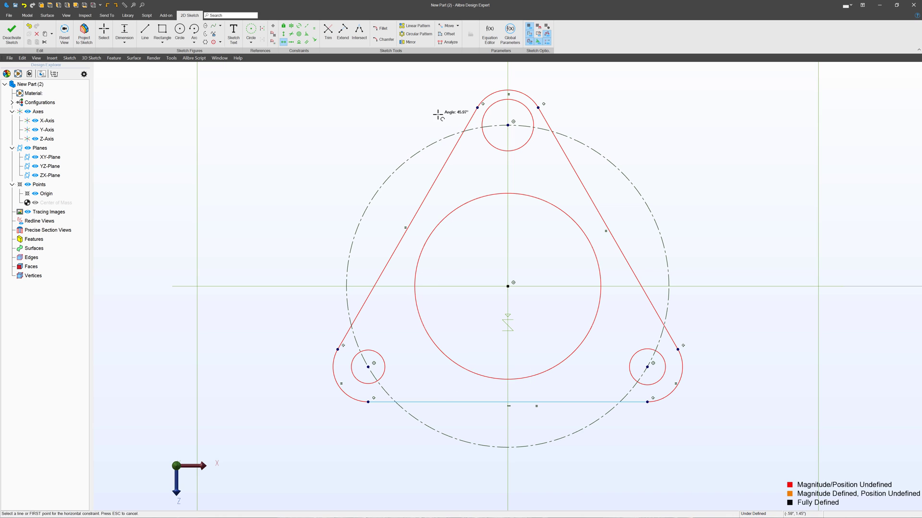
{"action": "key", "text": "Escape"}
{"action": "mouse_move", "coordinate": [507, 125]}
{"action": "left_mouse_down"}
{"action": "mouse_move", "coordinate": [509, 99]}
{"action": "mouse_move", "coordinate": [432, 64]}
{"action": "mouse_move", "coordinate": [484, 143]}
{"action": "left_mouse_up"}
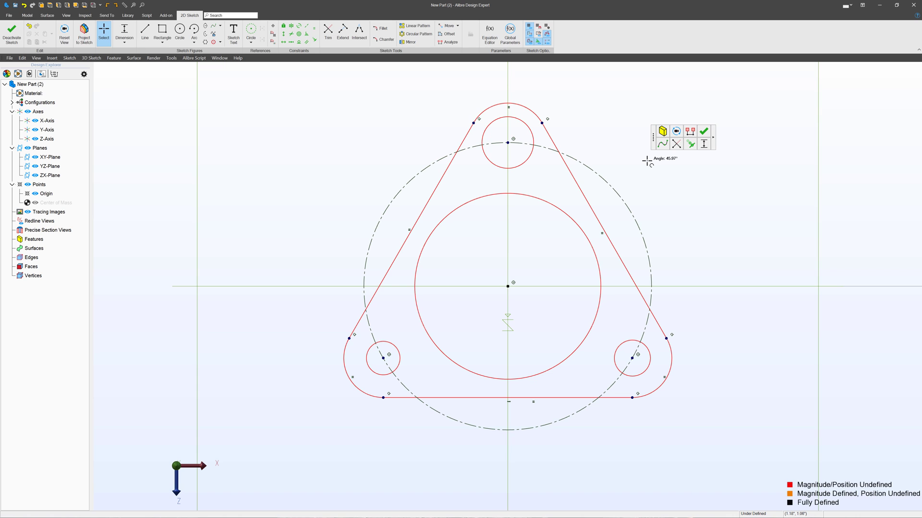
{"action": "mouse_move", "coordinate": [507, 142]}
{"action": "left_mouse_down"}
{"action": "mouse_move", "coordinate": [508, 62]}
{"action": "mouse_move", "coordinate": [526, 189]}
{"action": "mouse_move", "coordinate": [528, 112]}
{"action": "mouse_move", "coordinate": [545, 157]}
{"action": "mouse_move", "coordinate": [531, 117]}
{"action": "mouse_move", "coordinate": [534, 127]}
{"action": "left_mouse_up"}
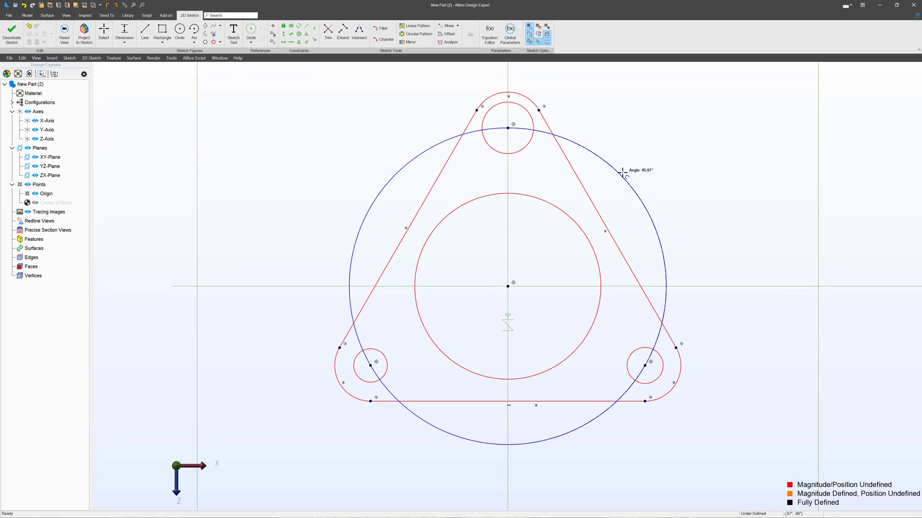
- Dimension the dashed reference bolt circle to a 4.000" diameter
{"action": "left_click", "coordinate": [623, 173]}
{"action": "left_click", "coordinate": [698, 153]}
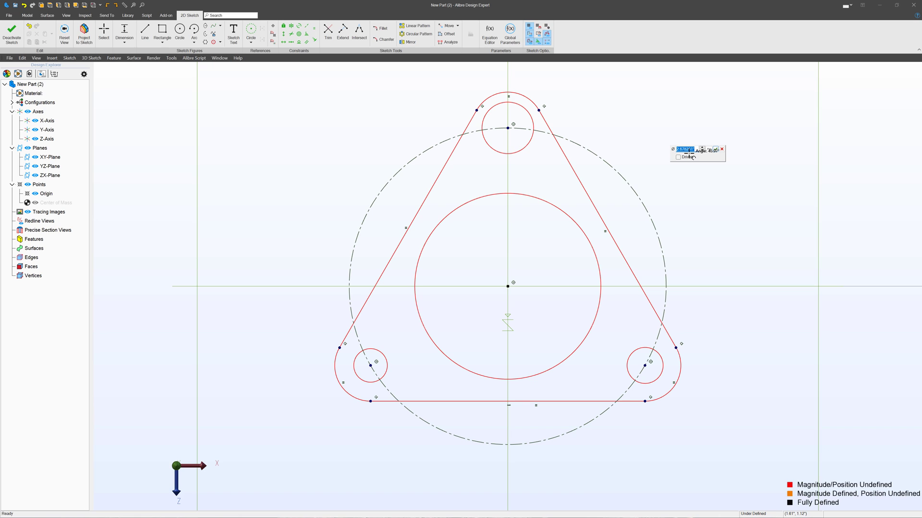
{"action": "type", "text": "4"}
{"action": "key", "text": "Return"}
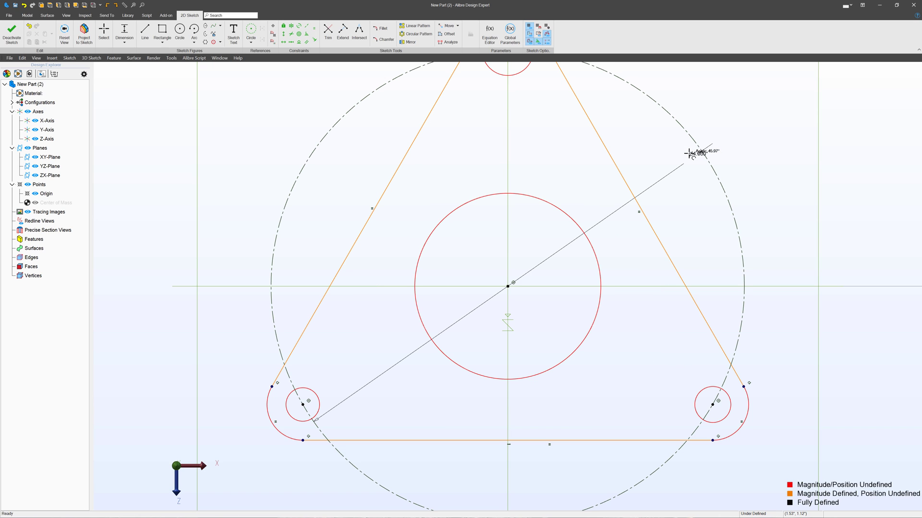
{"action": "scroll", "coordinate": [655, 223], "scroll_direction": "down", "scroll_amount": 2}
{"action": "key", "text": "Escape"}
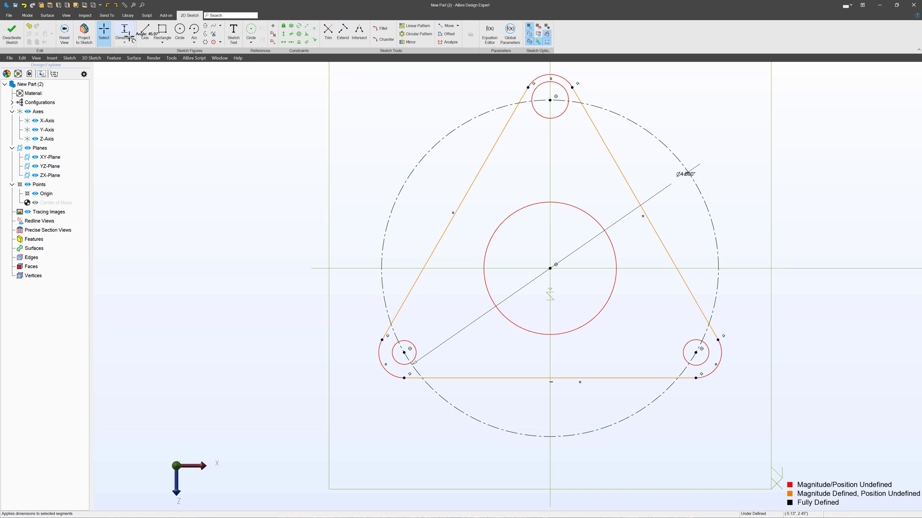
- Dimension the corner arc to an R.500 radius
{"action": "left_click", "coordinate": [315, 378]}
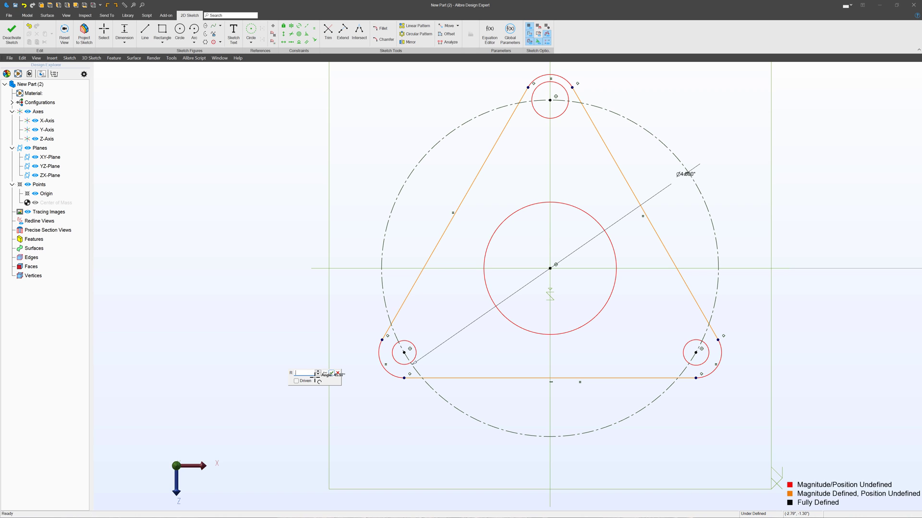
{"action": "type", "text": ".5"}
{"action": "key", "text": "Return"}
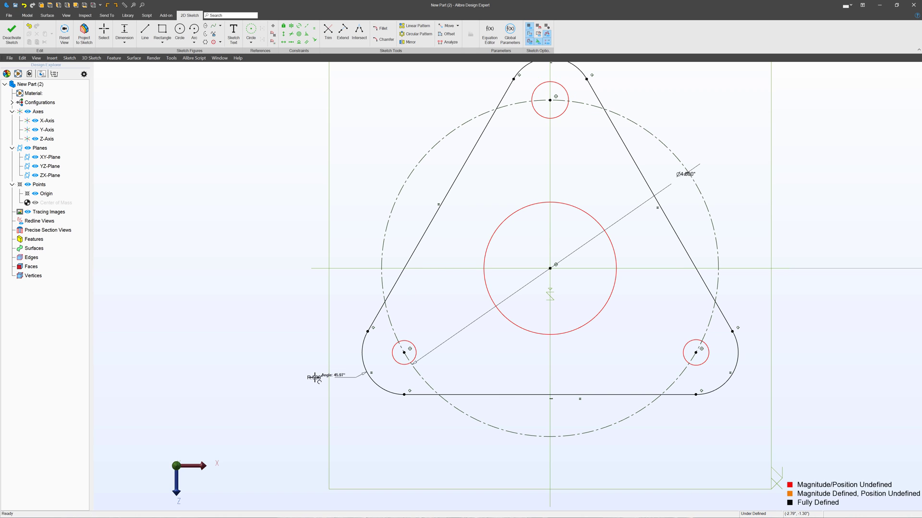
- Dimension the lower-left hole to a ⌀.500 diameter
{"action": "left_click", "coordinate": [409, 347]}
{"action": "left_click", "coordinate": [438, 306]}
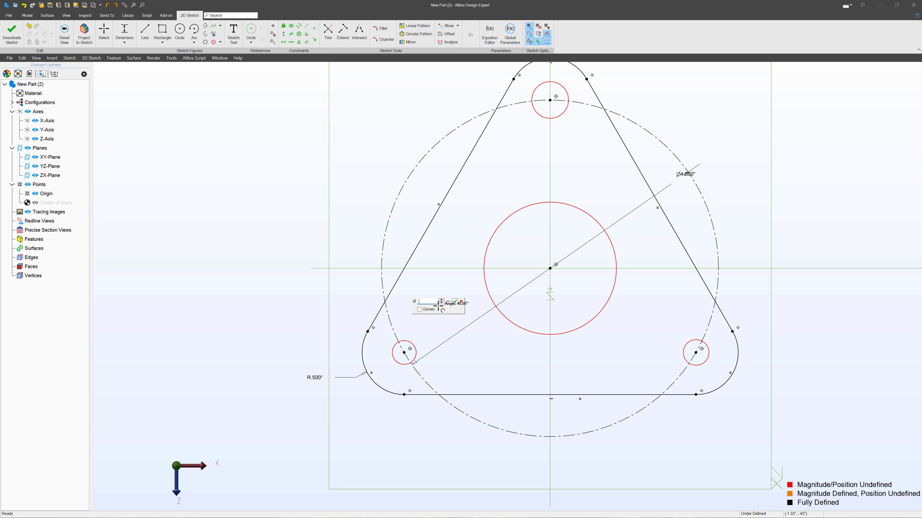
{"action": "key", "text": "Return"}
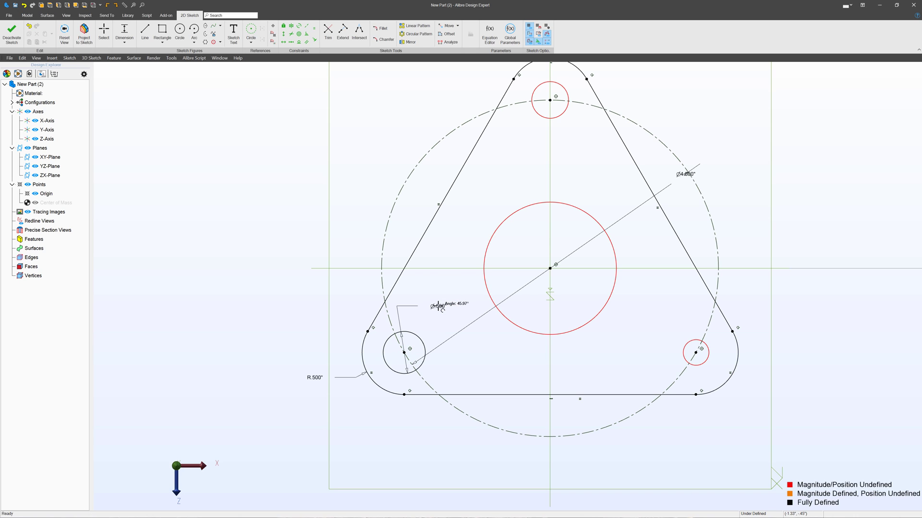
{"action": "key", "text": "Escape"}
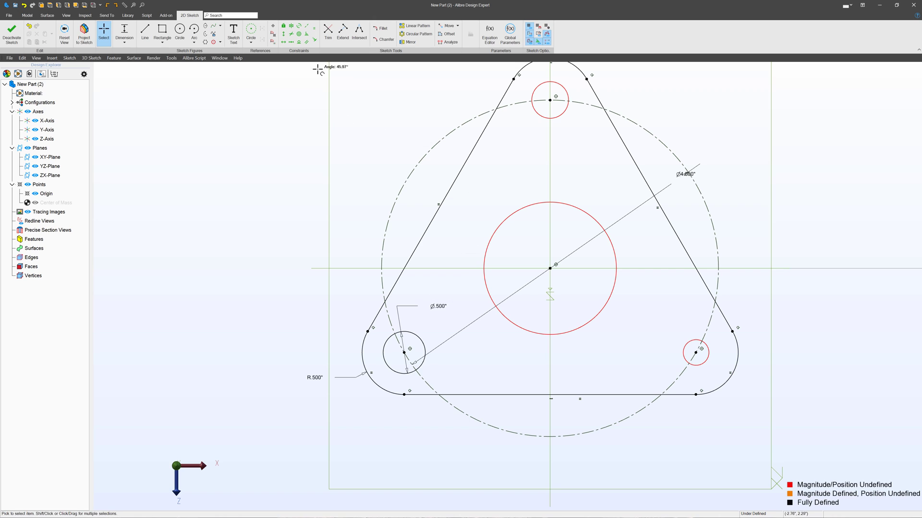
- Make the bottom-right and top holes equal in size to the lower-left ⌀.500 hole
{"action": "left_click", "coordinate": [314, 28]}
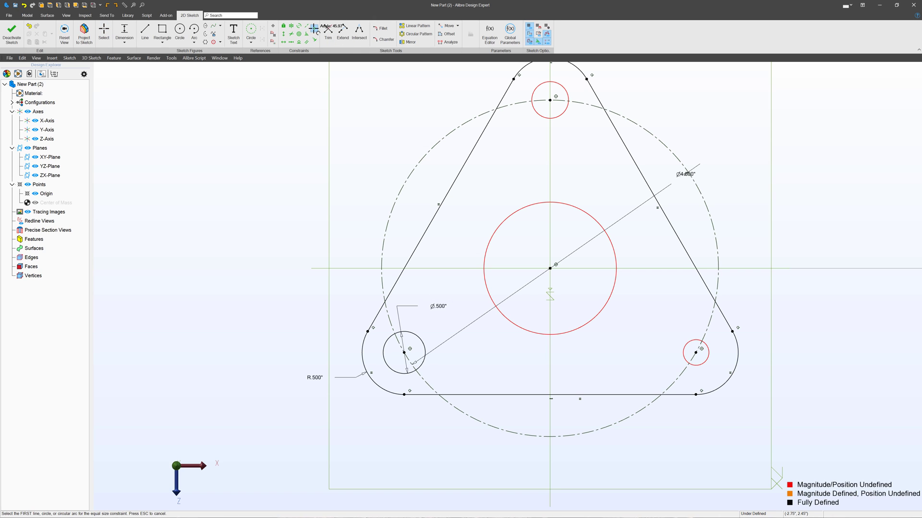
{"action": "left_click", "coordinate": [418, 340]}
{"action": "left_click", "coordinate": [684, 350]}
{"action": "left_click", "coordinate": [564, 112]}
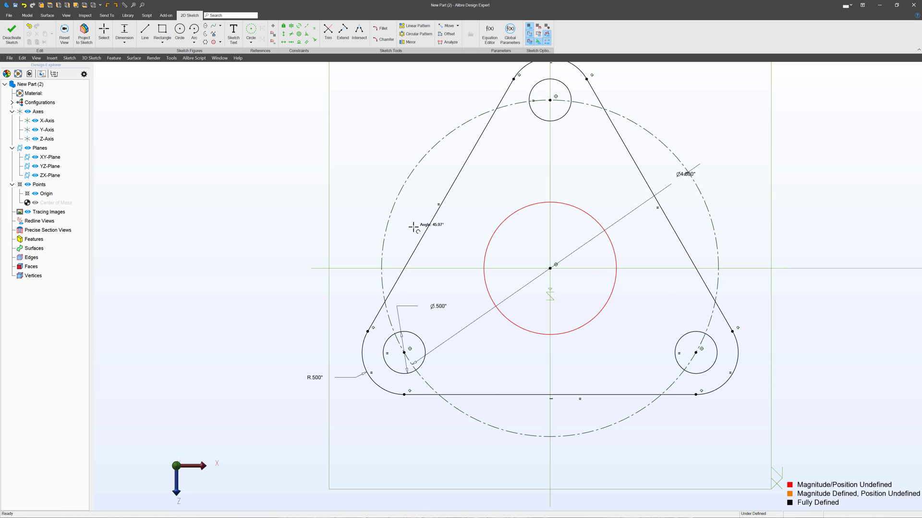
- Dimension the central circle to a 2.000" diameter, fully defining the sketch
{"action": "left_click", "coordinate": [484, 255]}
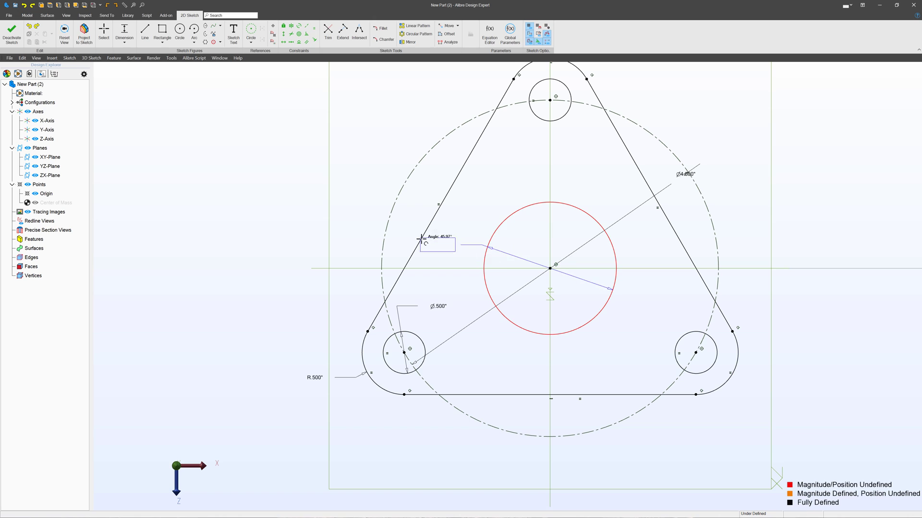
{"action": "left_click", "coordinate": [289, 206]}
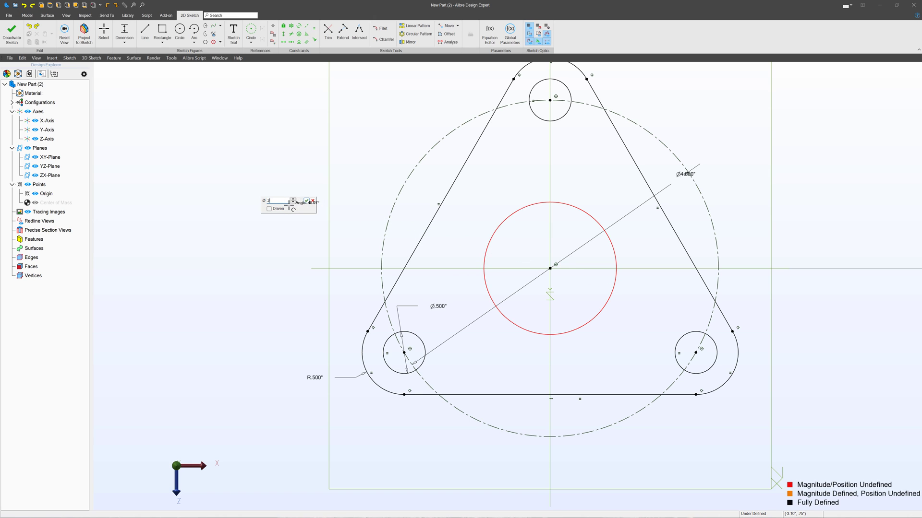
{"action": "key", "text": "Return"}
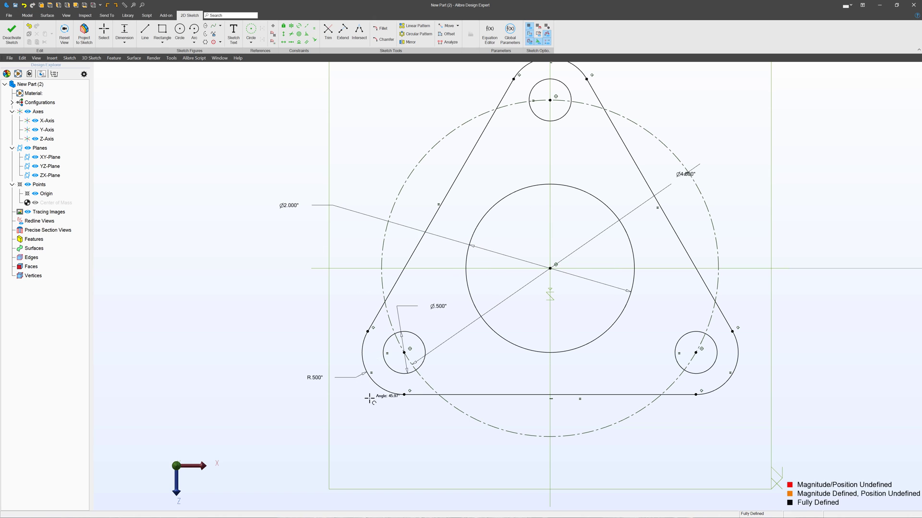